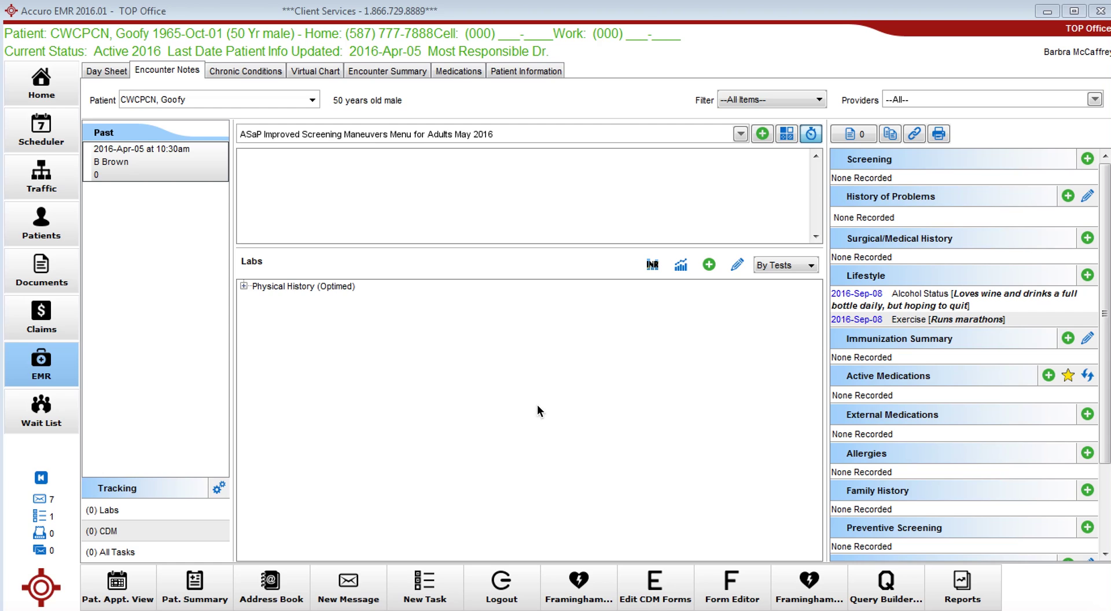
Expand Physical History (Optimed) in the Labs pane to view Weight through Alcohol per Week values.
click(244, 285)
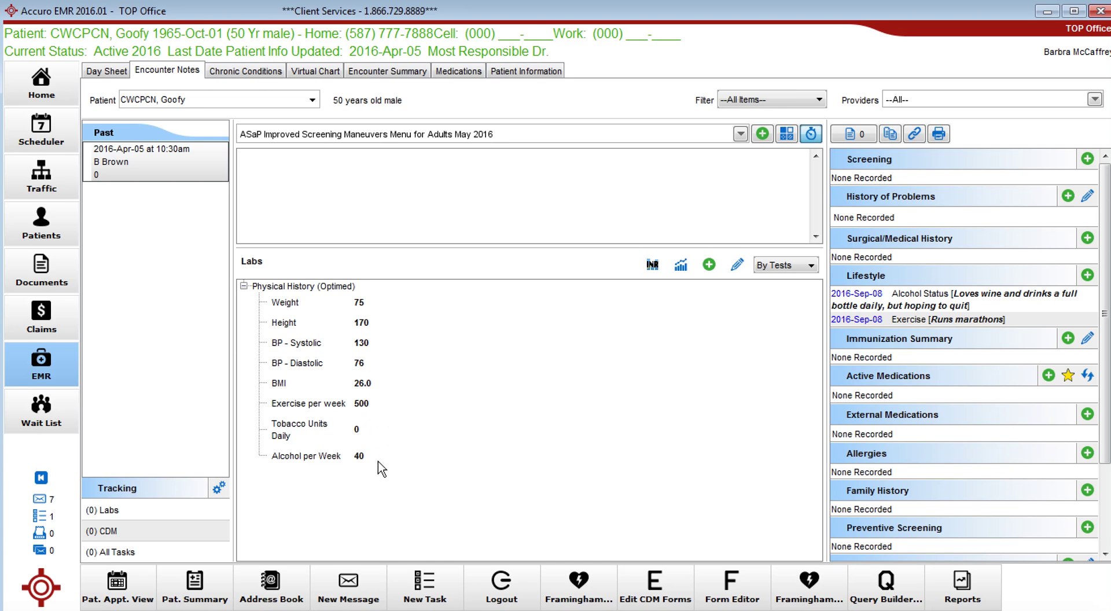
mouse_move(369, 458)
mouse_move(360, 405)
Pick Physical History (Optimed) from the Lab Tests list and start editing it.
click(709, 264)
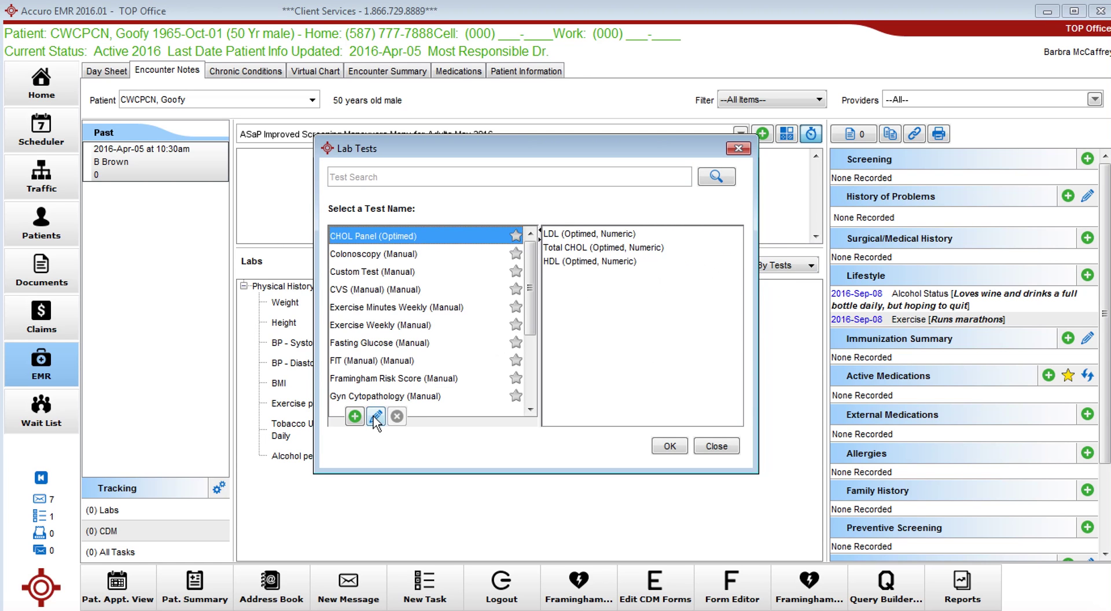
drag(529, 305, 529, 385)
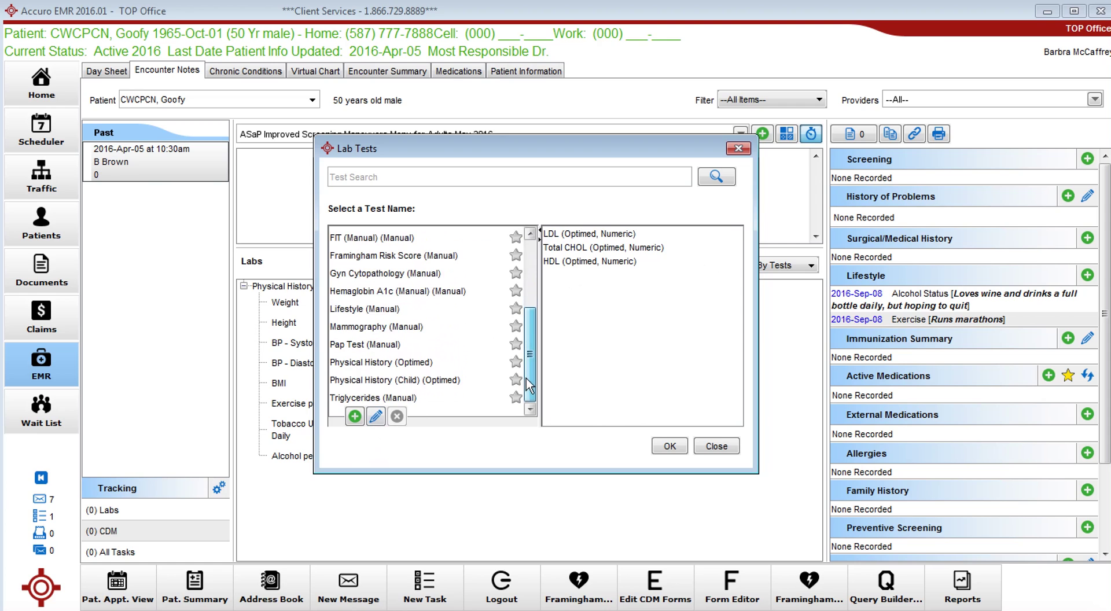
click(416, 364)
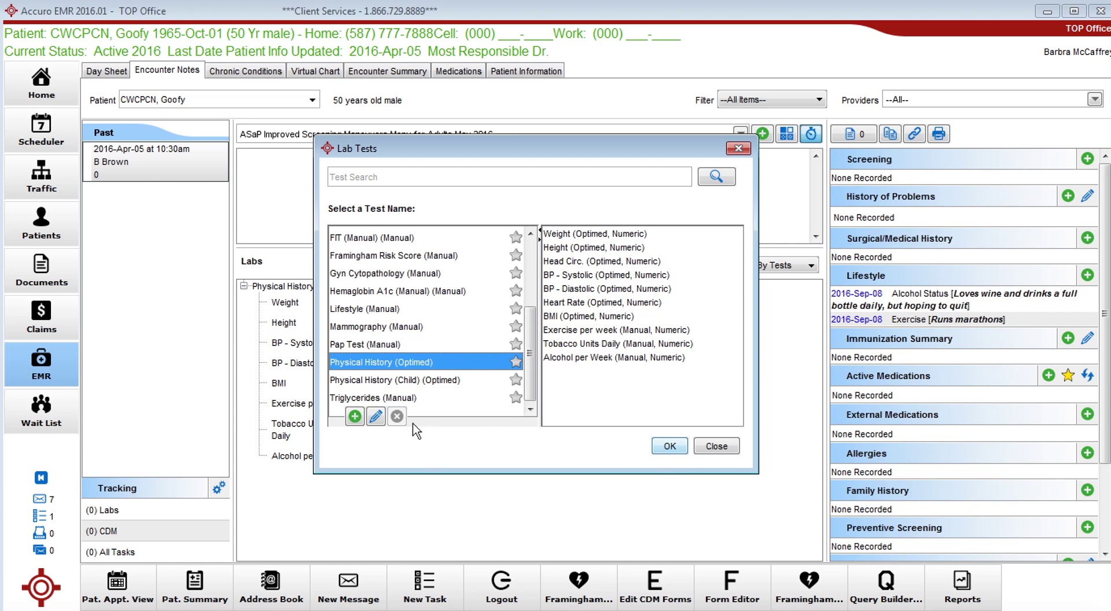
click(376, 417)
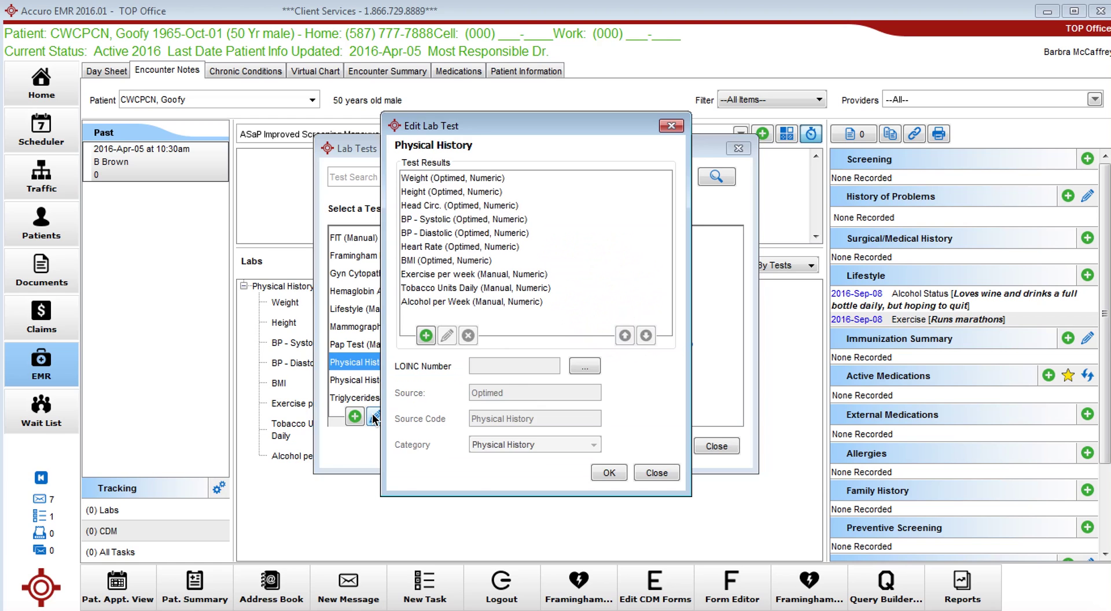
Search for 'Chocolate intake', then create a new result named 'Chocolate intake weekly'.
click(426, 336)
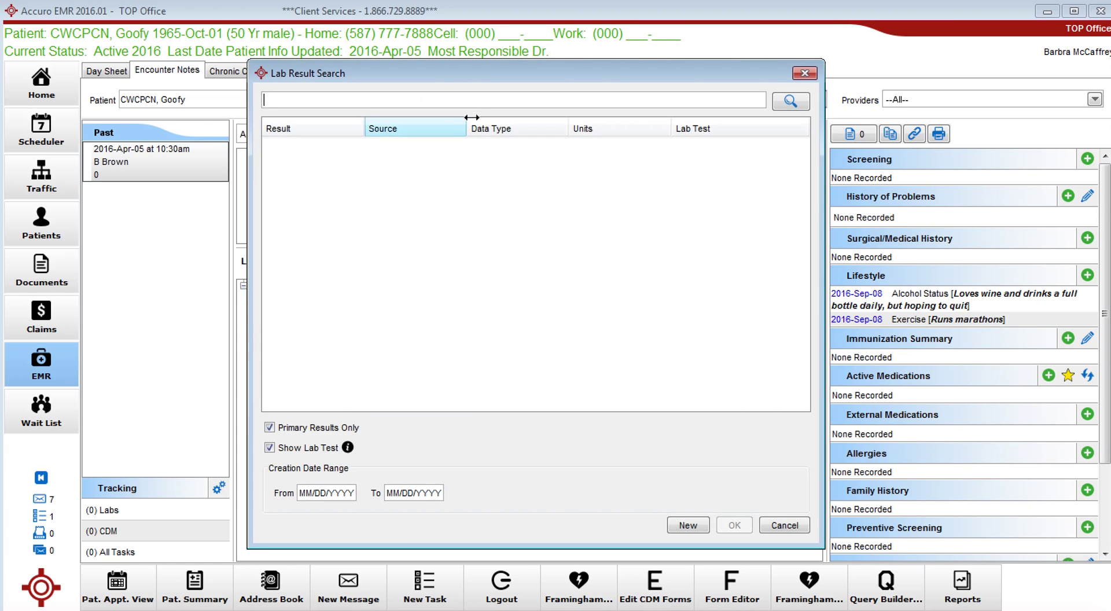
text(Cho)
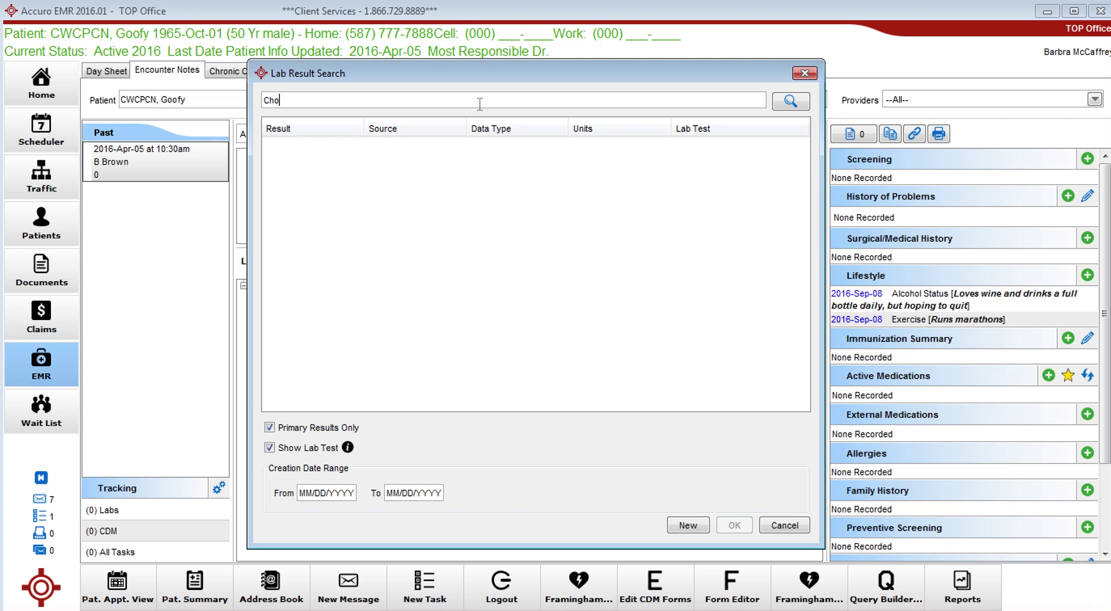
text(colate intake)
click(800, 109)
click(688, 526)
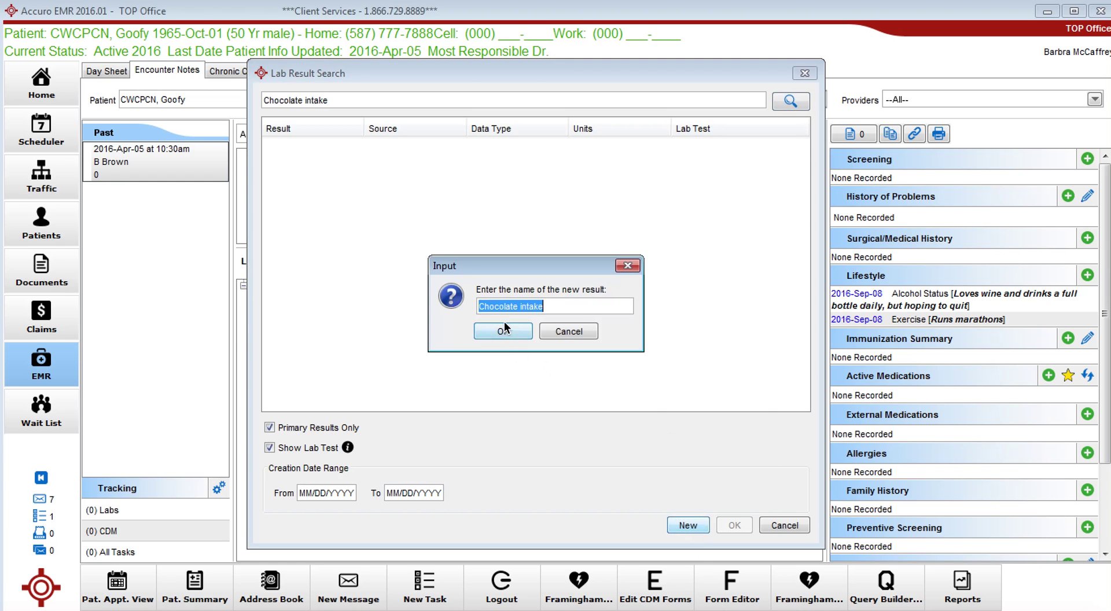
click(544, 307)
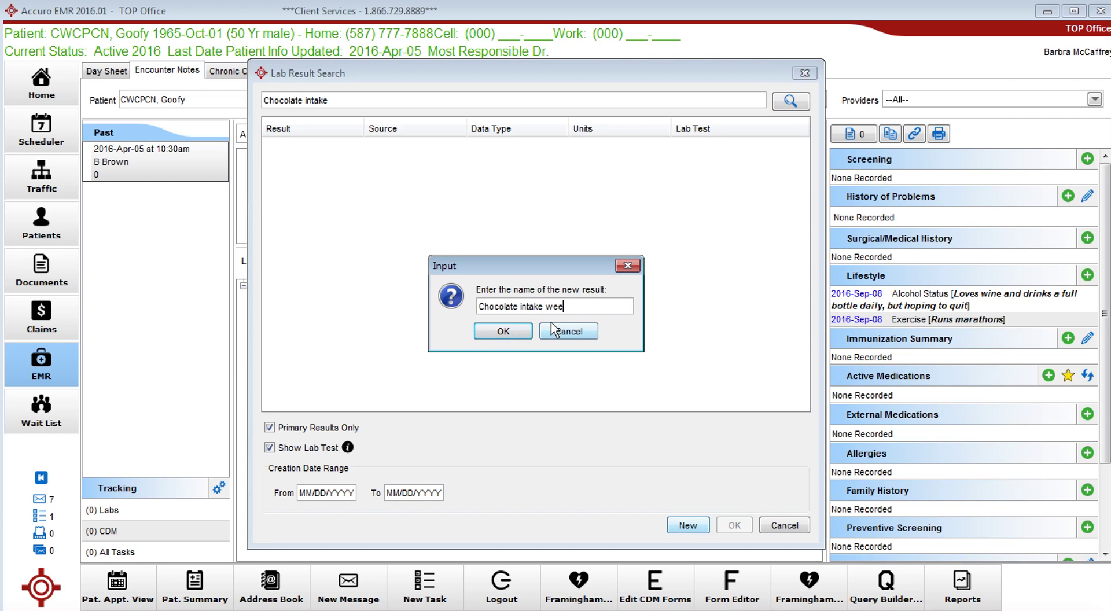
click(505, 331)
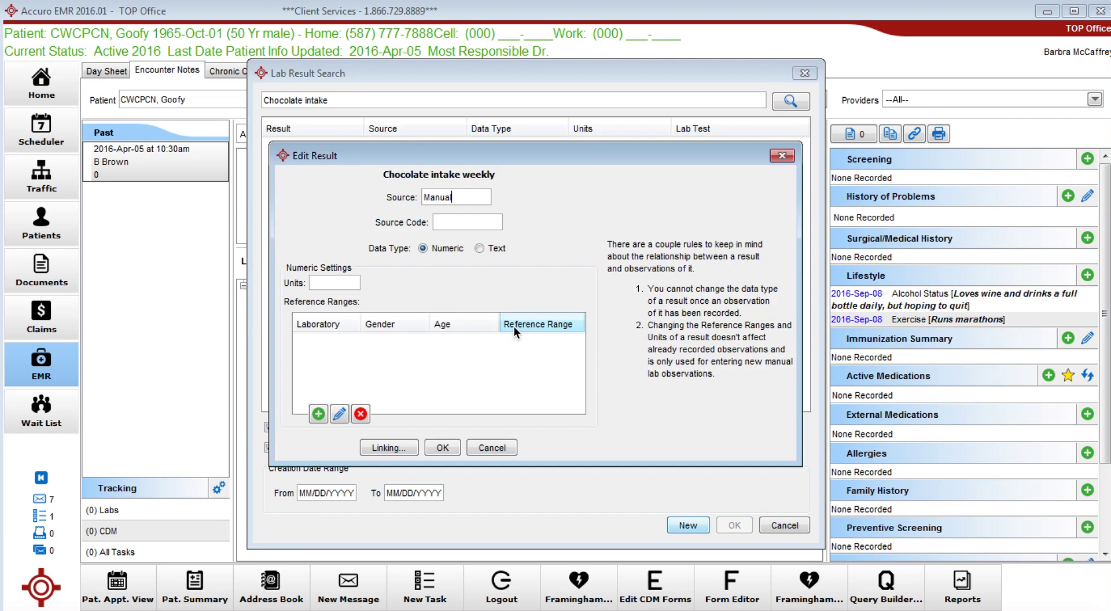
Set the units to oz and add a new laboratory name 'Chocolate Intake' for reference ranges.
click(335, 283)
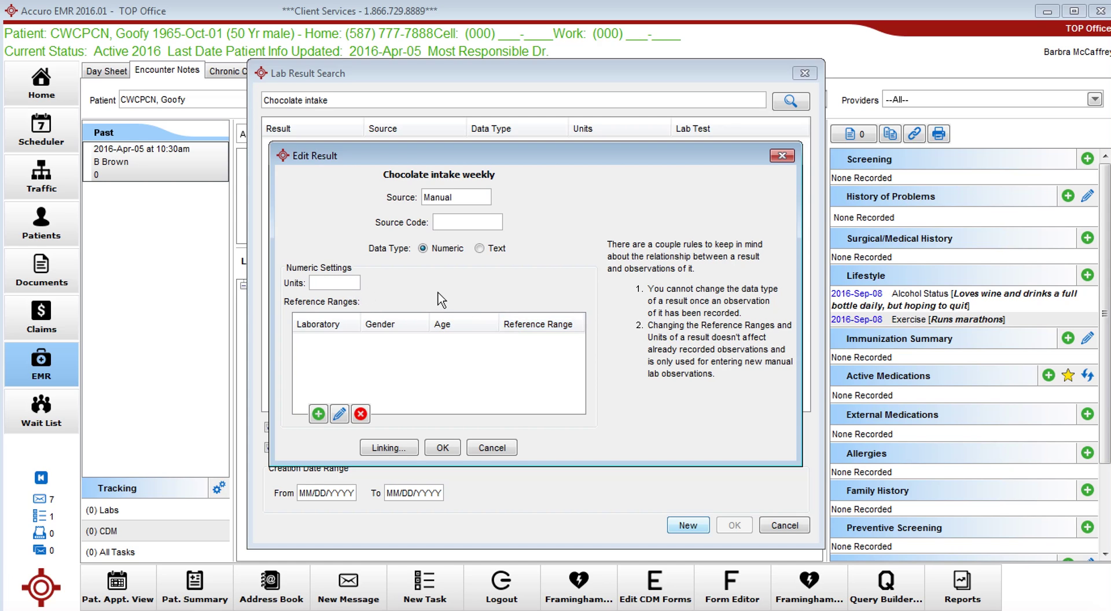
text(oz)
click(322, 413)
click(613, 234)
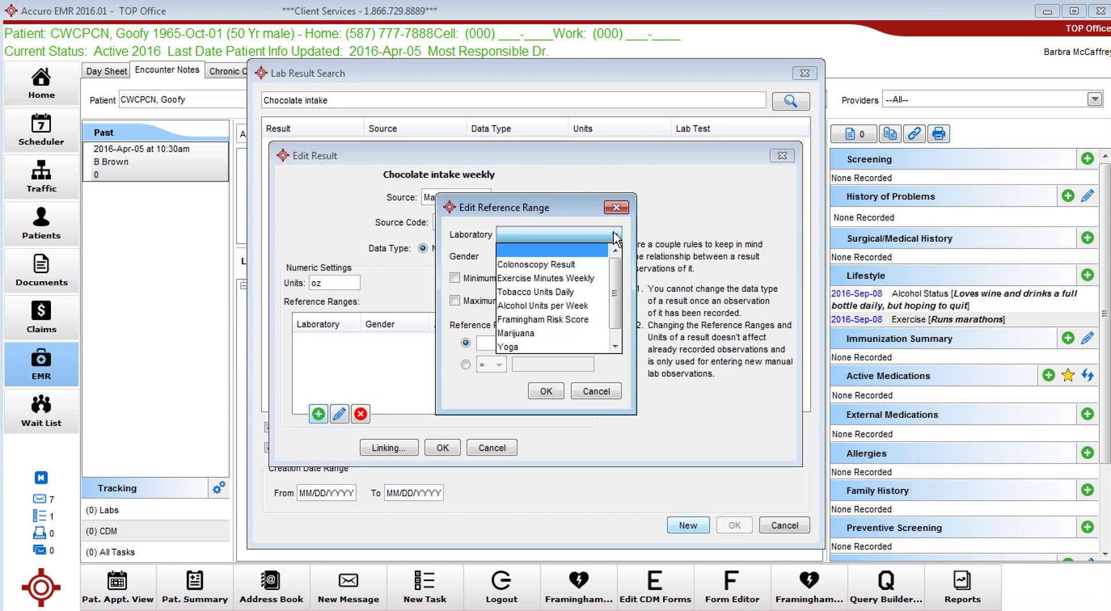
drag(615, 289, 615, 312)
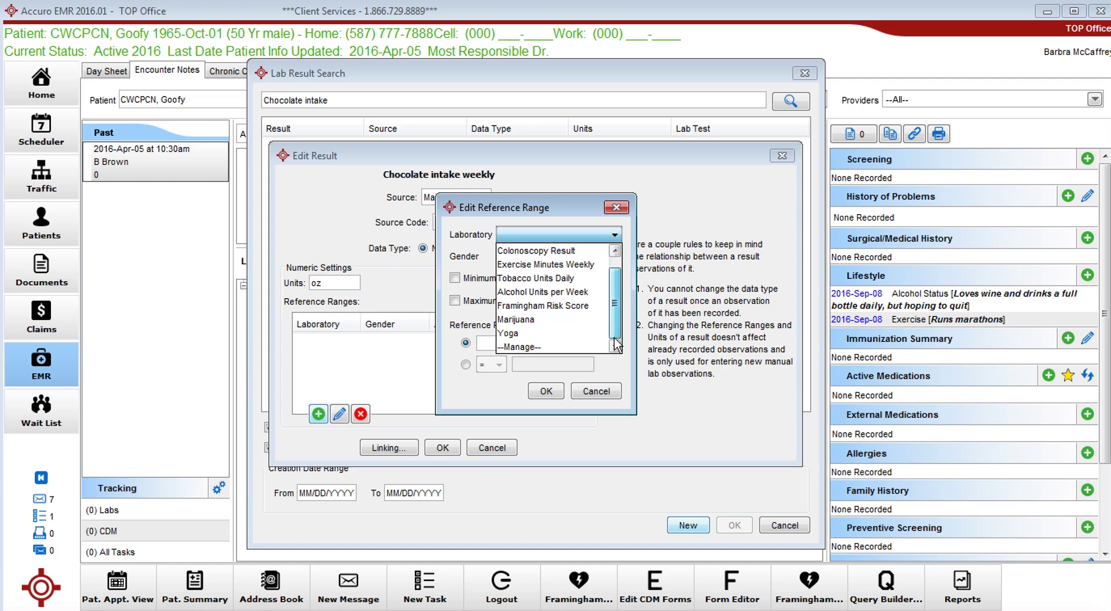
click(549, 343)
click(461, 349)
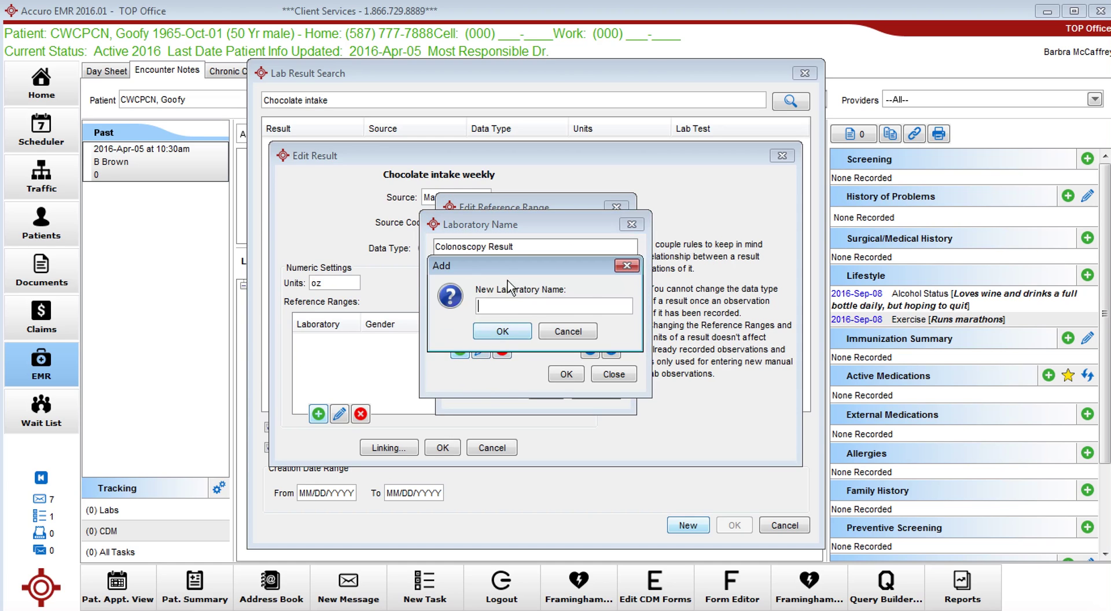
text(Chocolate Intake)
click(508, 332)
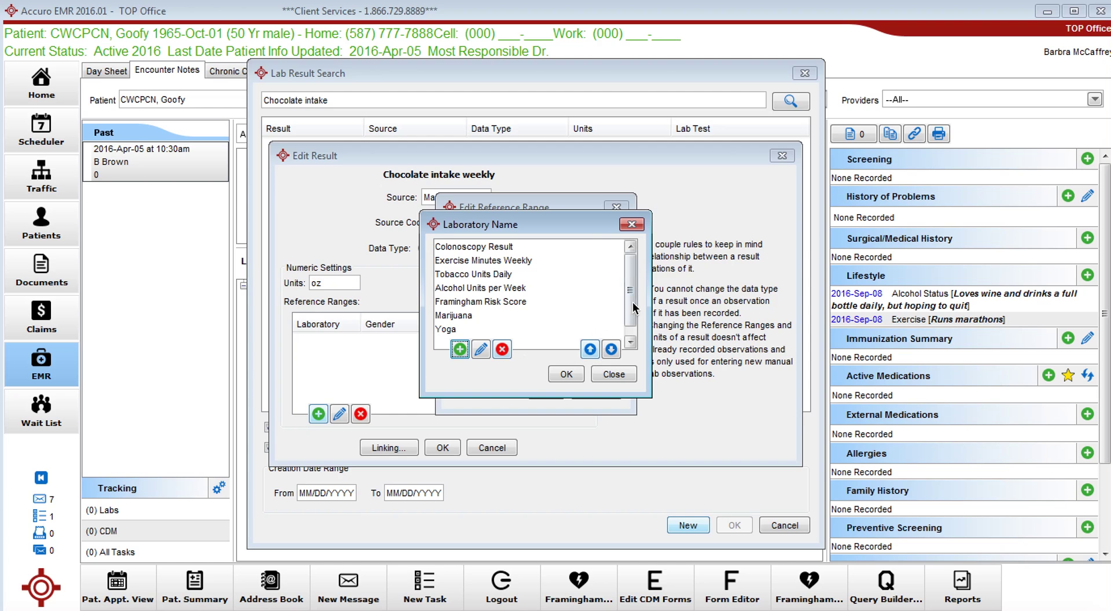
click(475, 333)
click(566, 375)
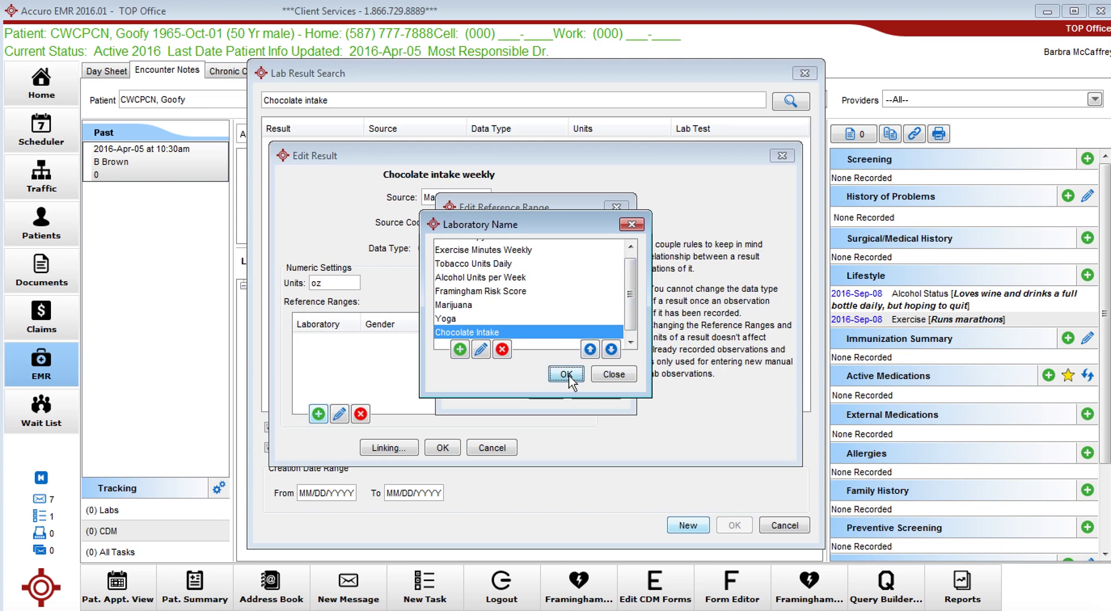
Add a Chocolate Intake reference range from 0 to 100.
click(615, 234)
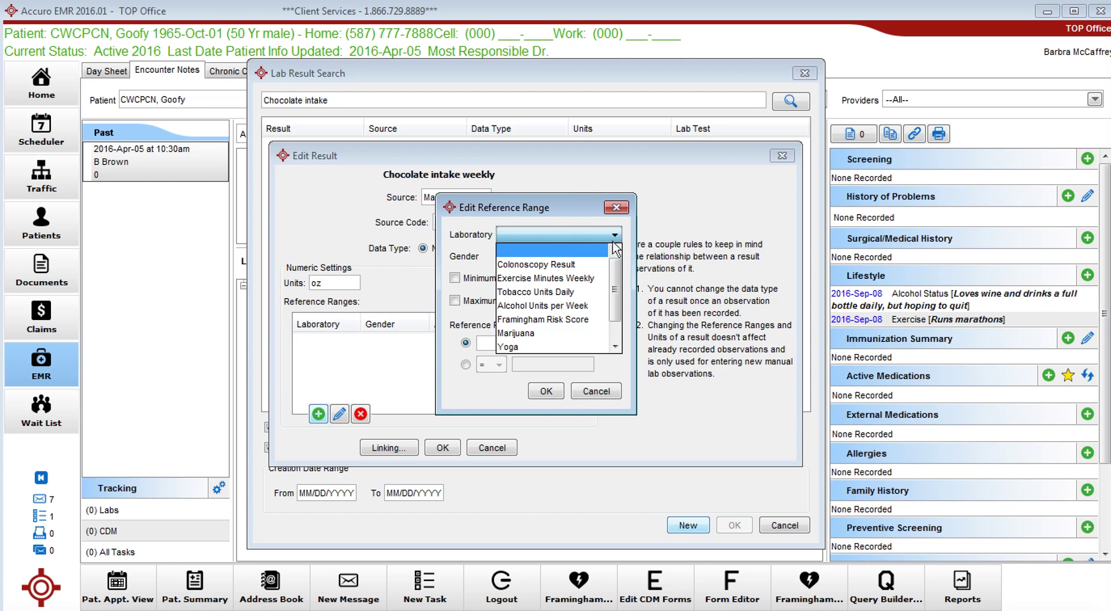
scroll(614, 313, down, 3)
click(550, 334)
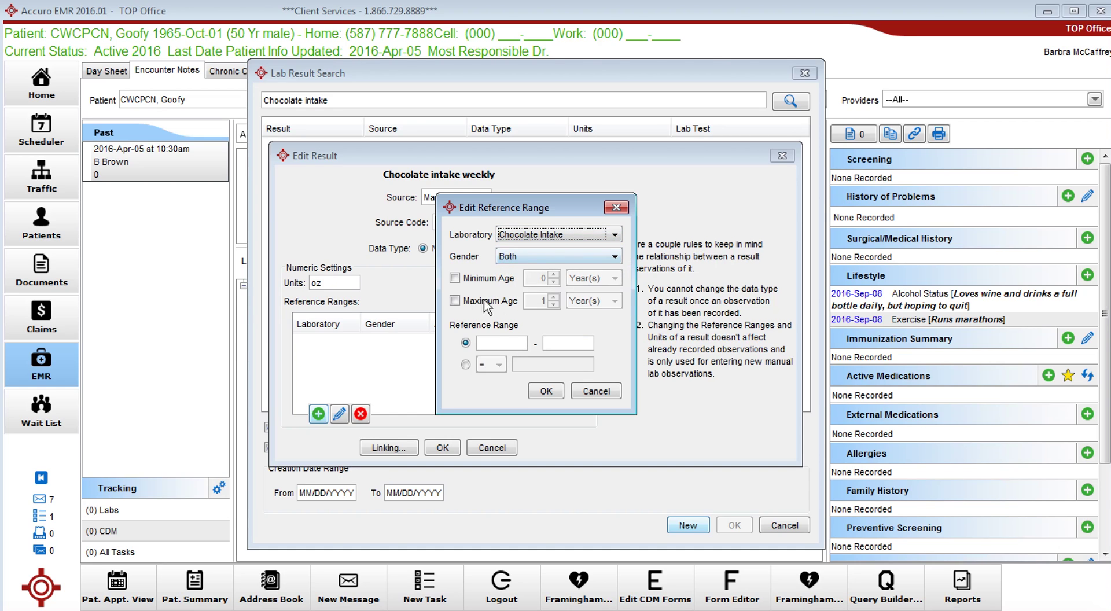
click(511, 343)
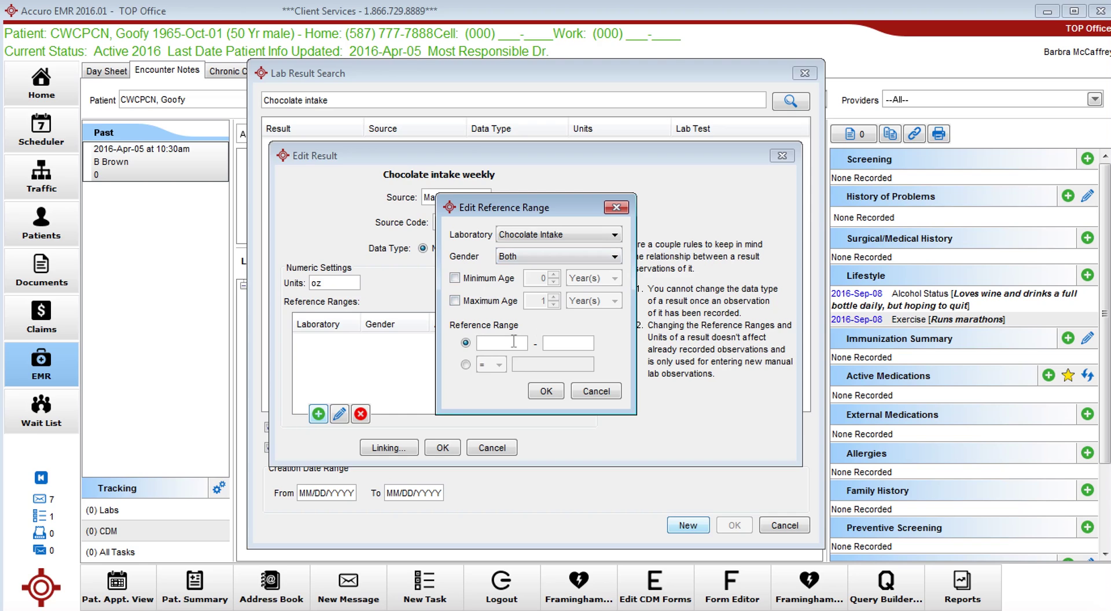
text(0)
click(554, 344)
text(100)
click(547, 391)
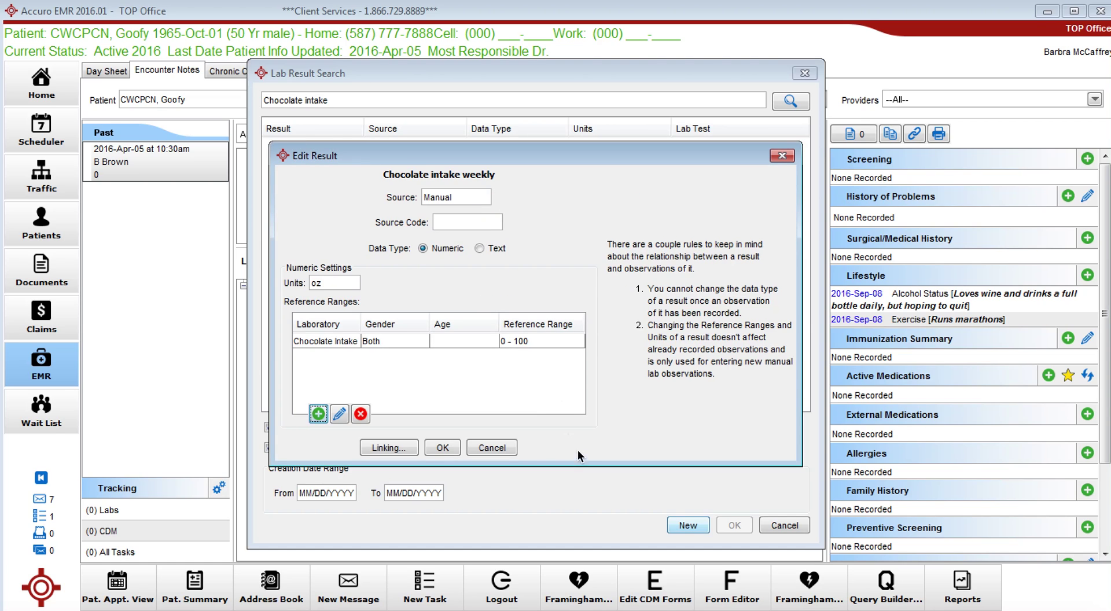
Save the result settings and add Chocolate intake weekly to Physical History's test results.
click(447, 445)
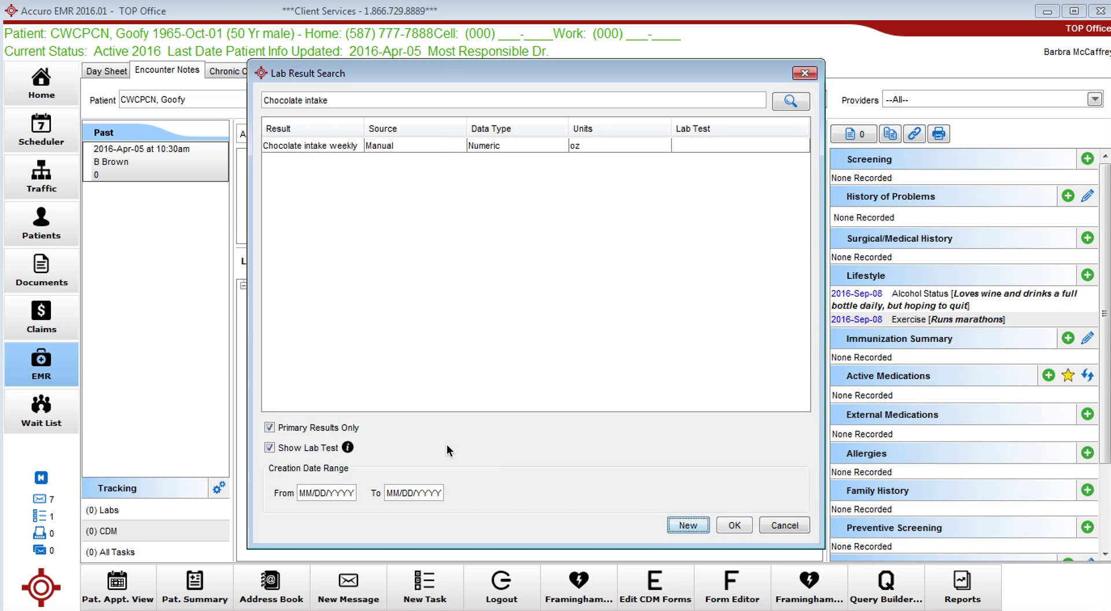
click(455, 147)
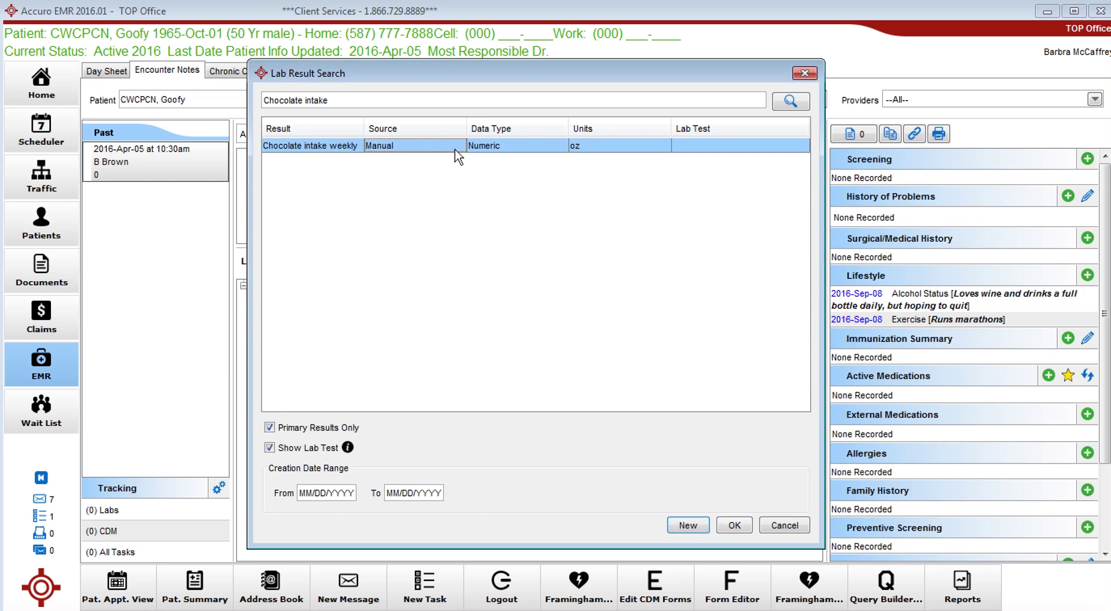
click(734, 525)
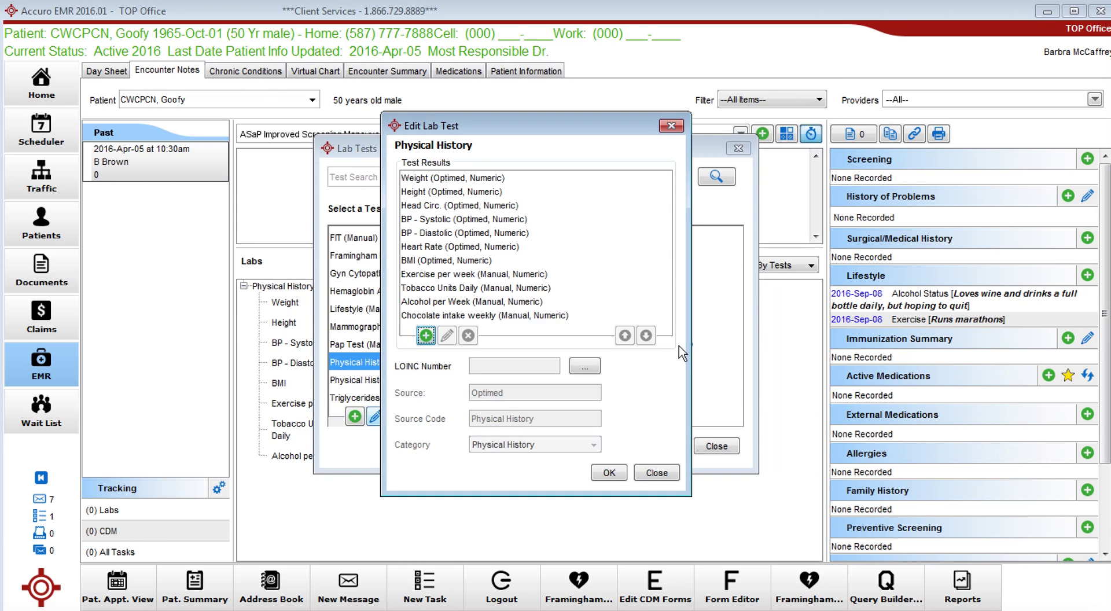